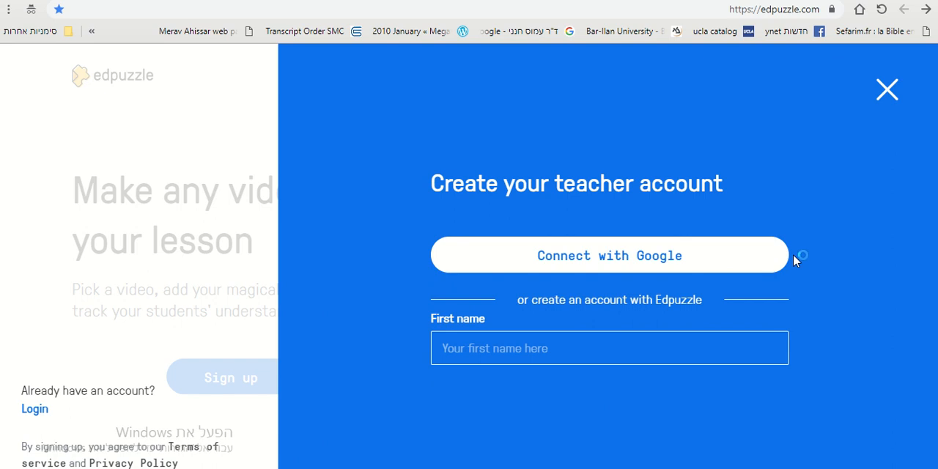
Sign in with the Google account and open the YouTube channel in the content library.
click(568, 267)
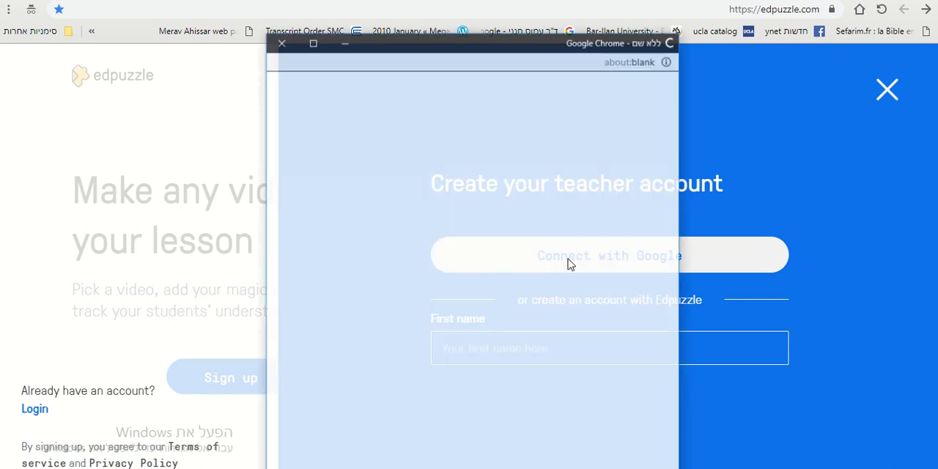
mouse_move(565, 6)
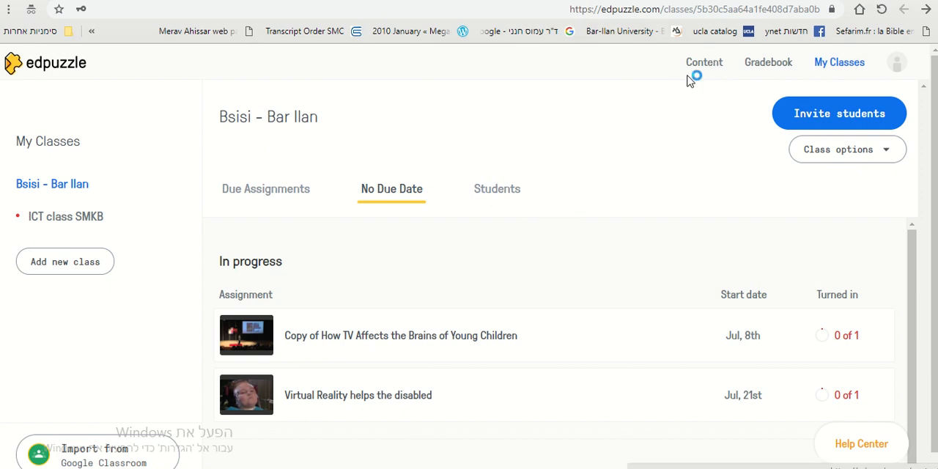
click(702, 66)
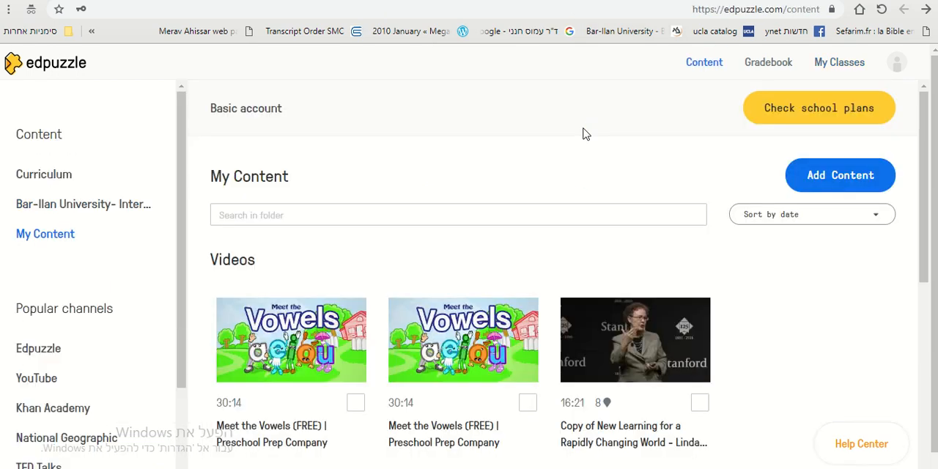
click(46, 381)
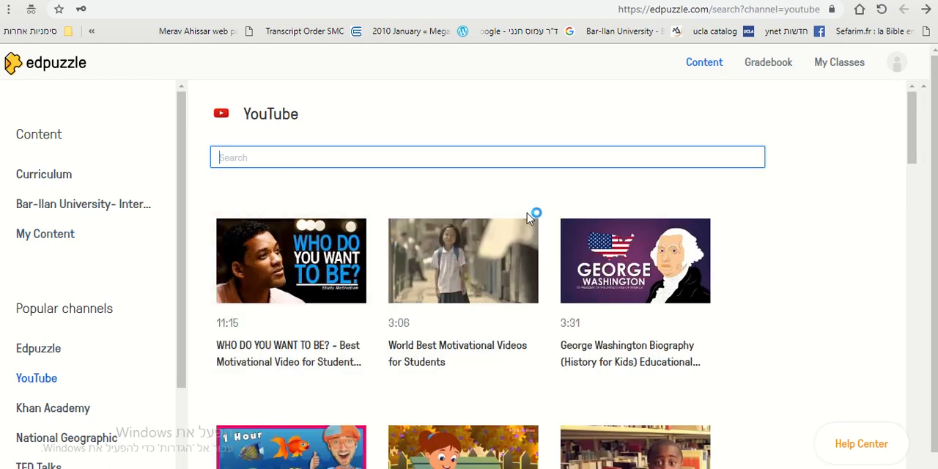
Search the YouTube channel for "present progressive".
scroll(534, 213, down, 2)
mouse_move(596, 334)
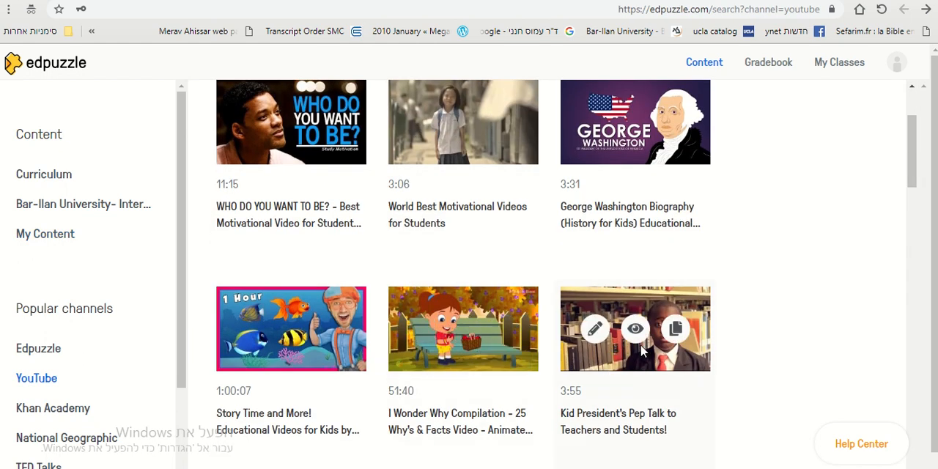
scroll(642, 350, down, 4)
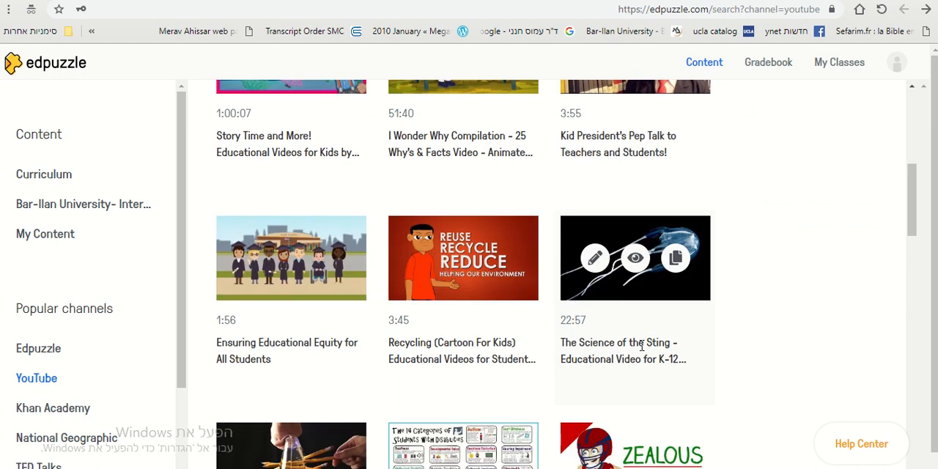
scroll(641, 344, down, 3)
scroll(513, 256, up, 8)
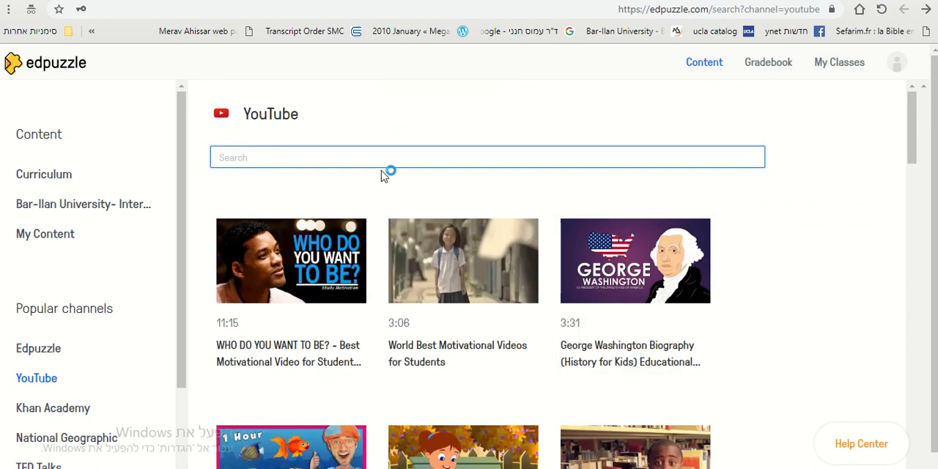
click(383, 165)
text(present pr)
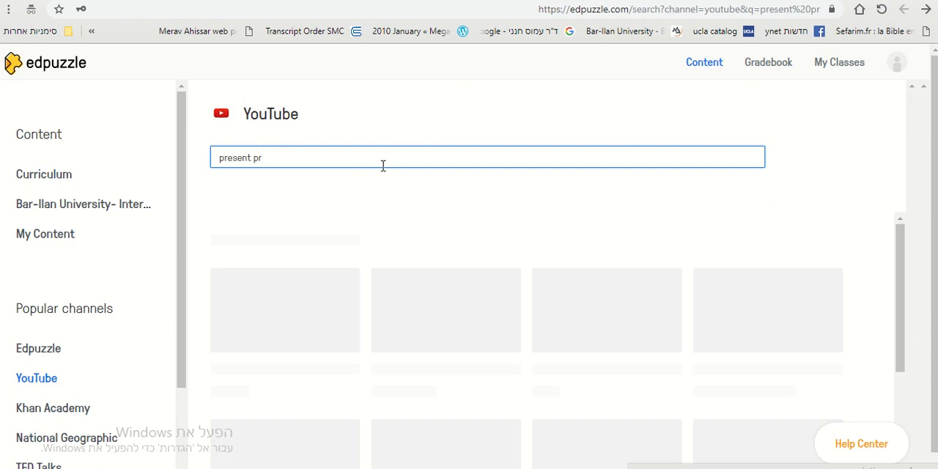
text(ogressive)
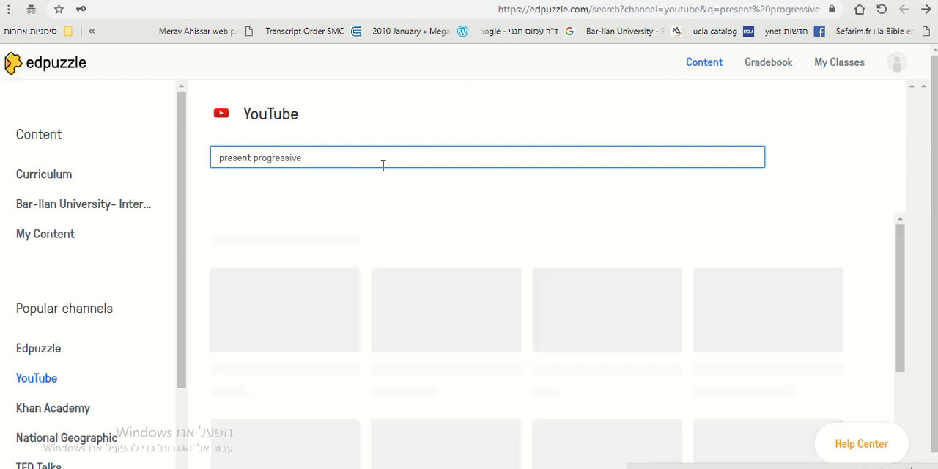
mouse_move(709, 282)
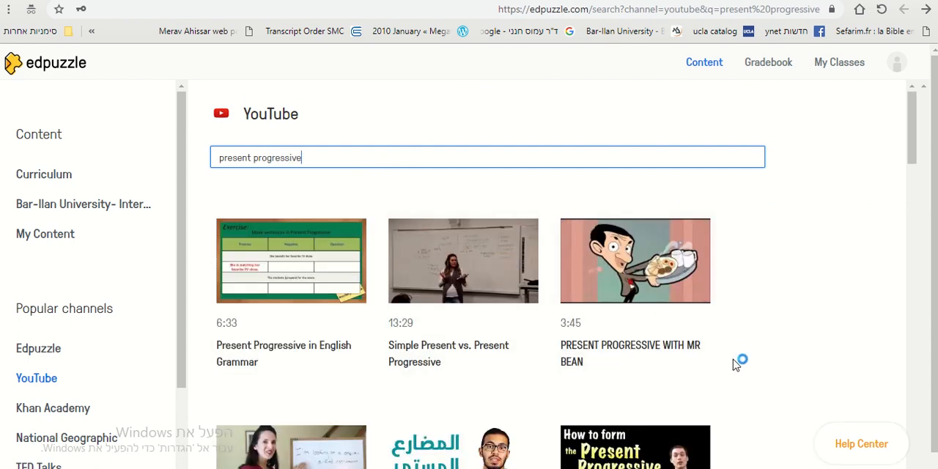
Open the video "Lesson 3 - Present Progressive - Verb Tenses in English" for editing.
scroll(734, 364, down, 2)
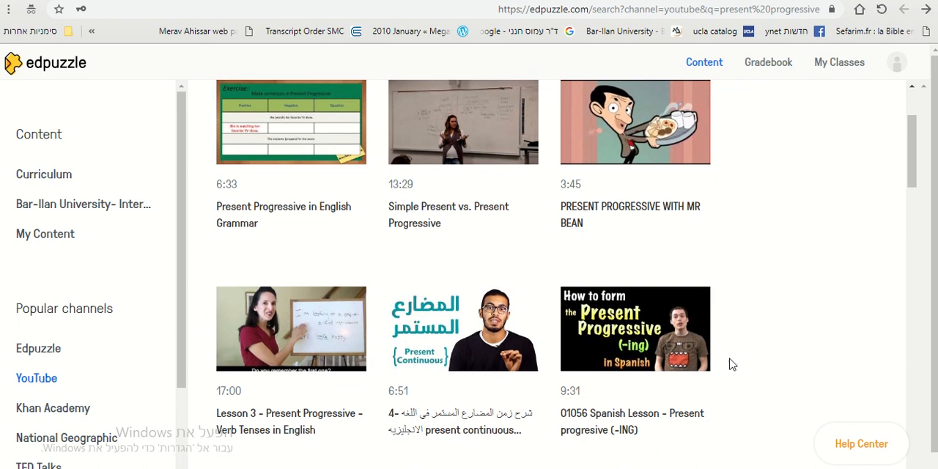
mouse_move(293, 326)
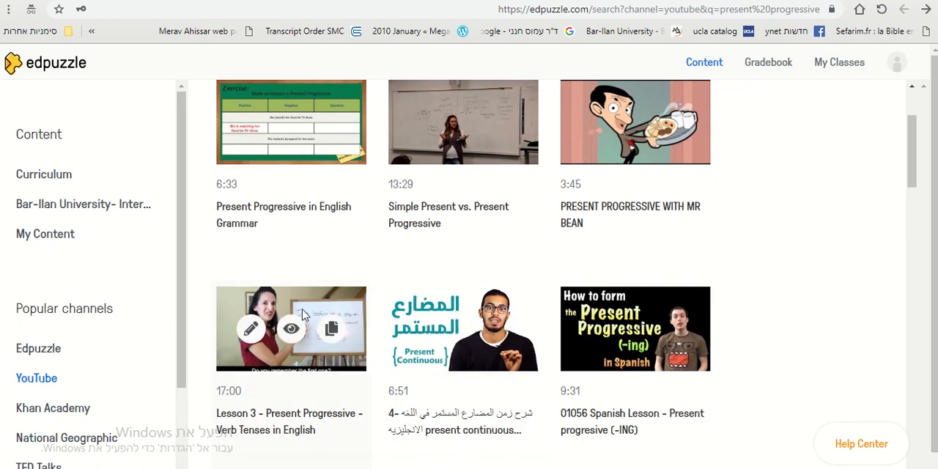
click(250, 332)
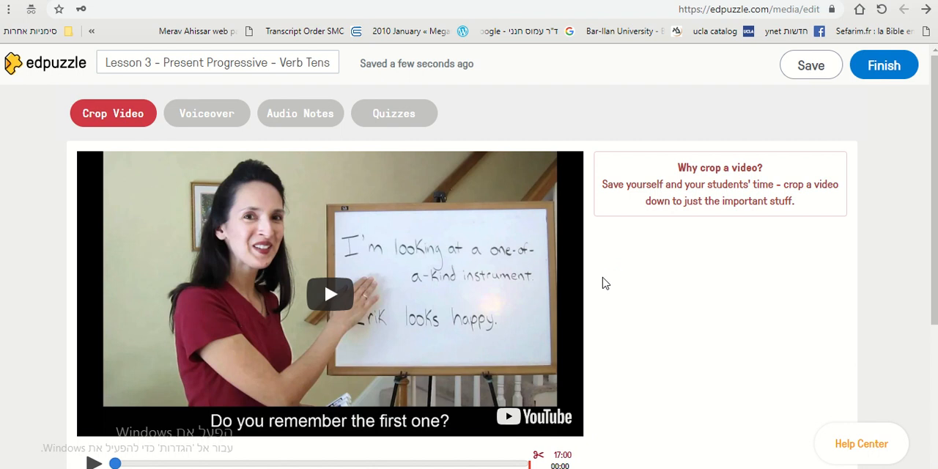
Switch the video editor from cropping to adding quizzes.
scroll(125, 262, down, 1)
scroll(6, 241, up, 1)
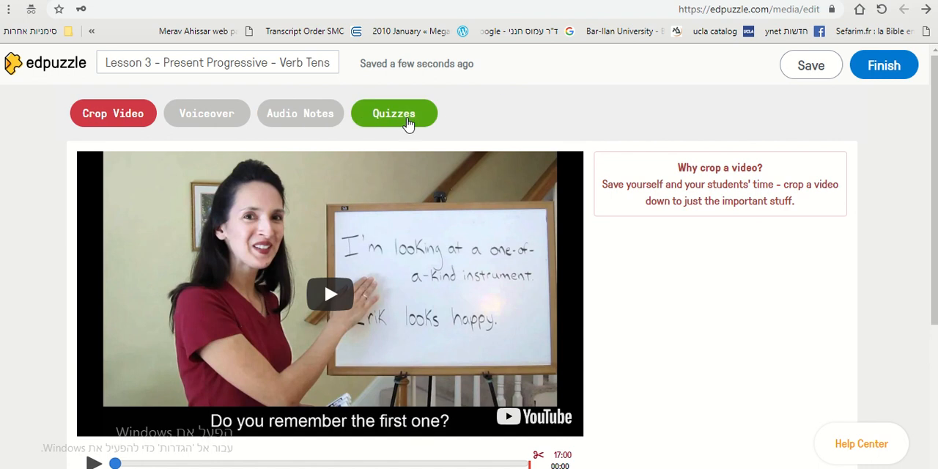
click(408, 117)
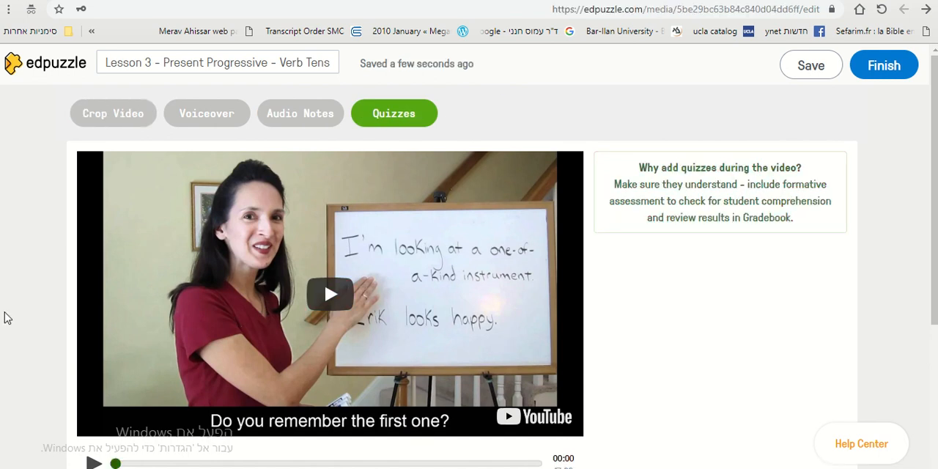
Play the video, skip ahead to about 00:55, and insert a quiz question at 01:08.
scroll(99, 418, down, 1)
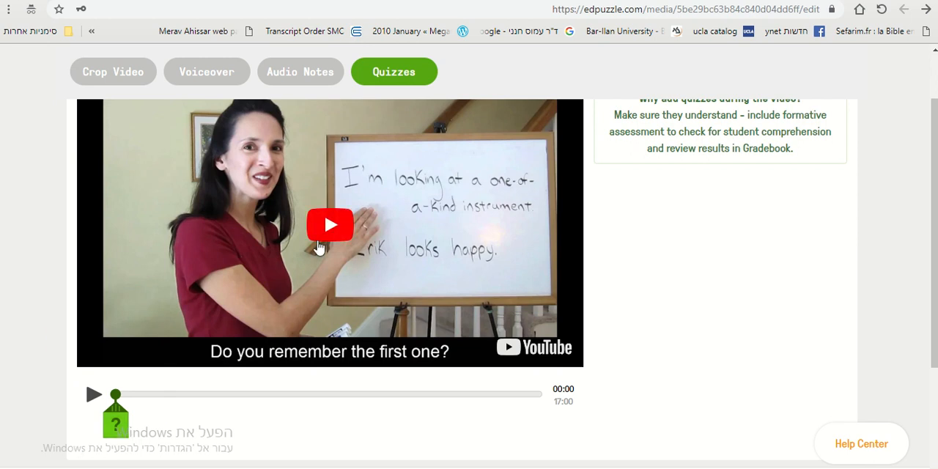
click(333, 221)
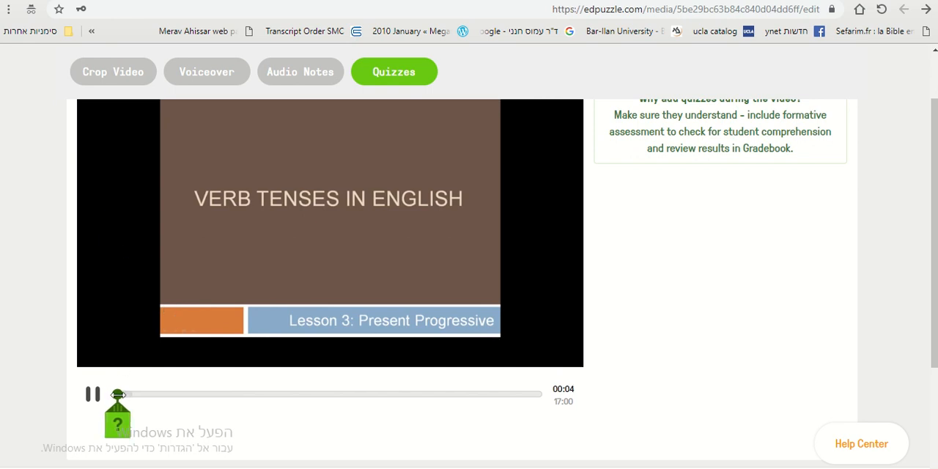
drag(117, 394, 138, 395)
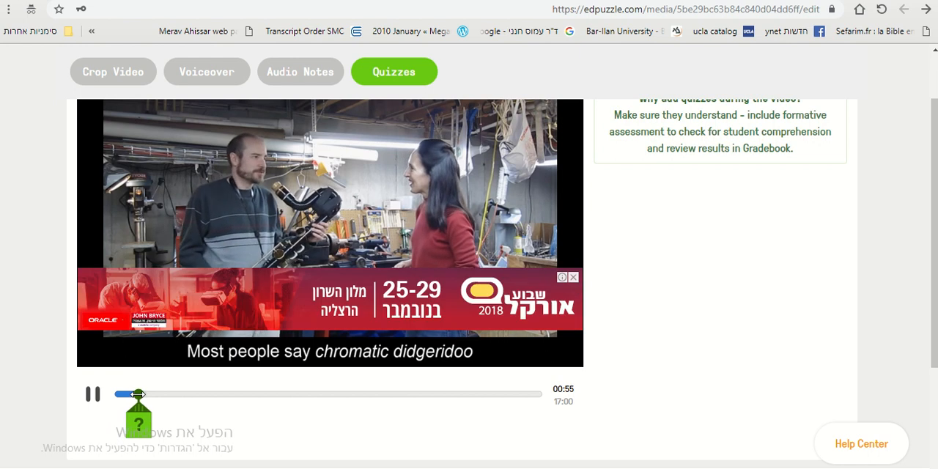
click(569, 276)
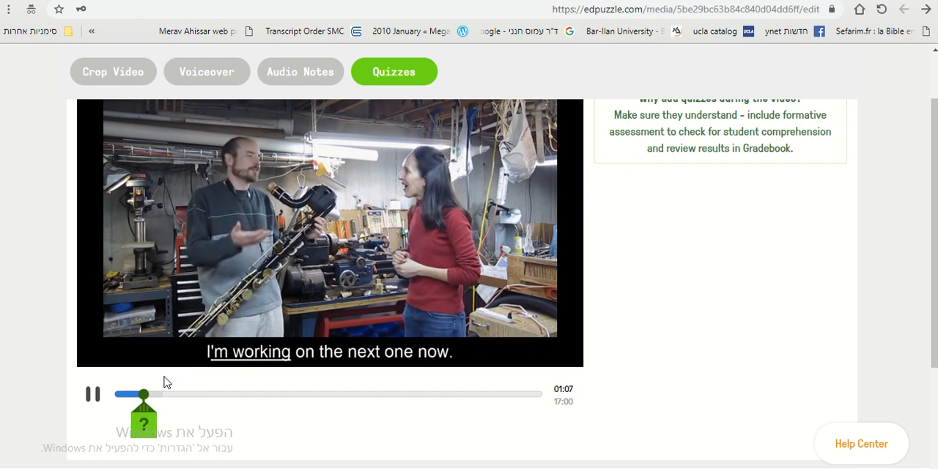
click(146, 425)
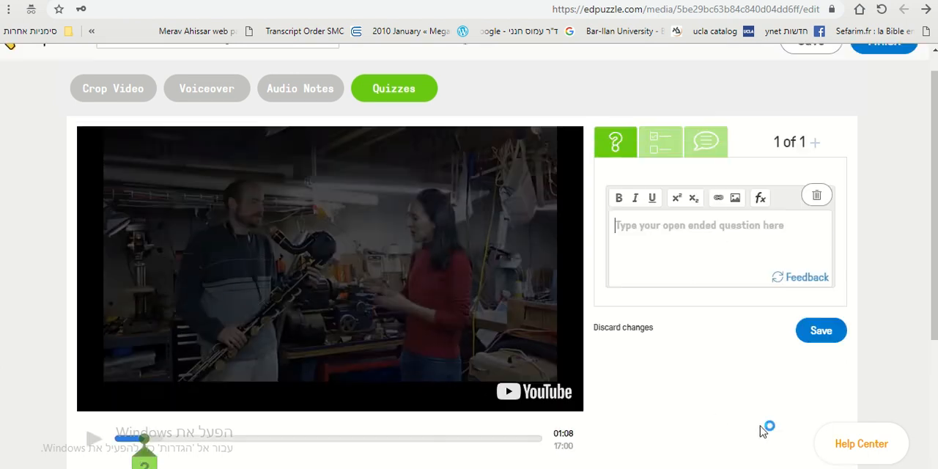
Make the quiz item a multiple choice question and enter "What is unique about this instrument?" as its text.
scroll(758, 154, up, 1)
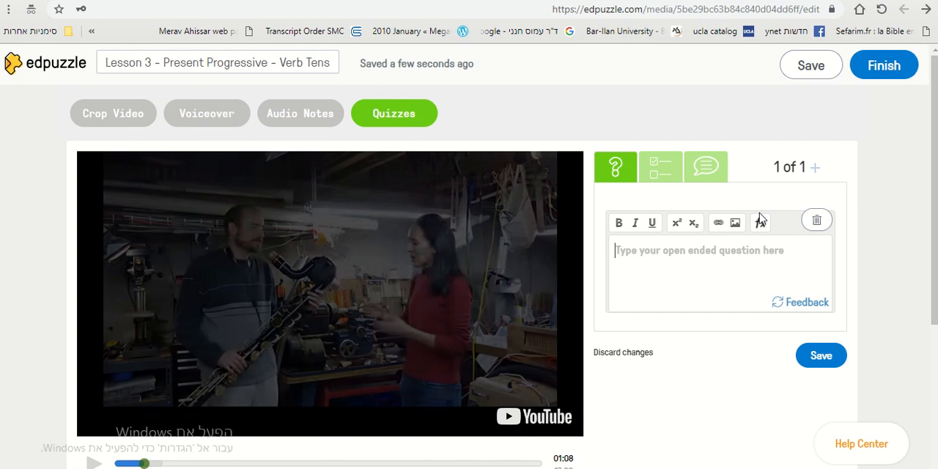
click(760, 219)
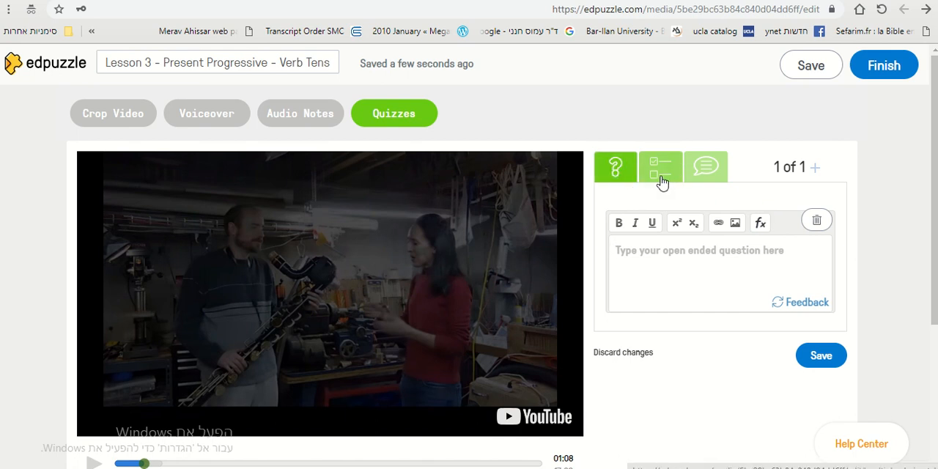
click(708, 175)
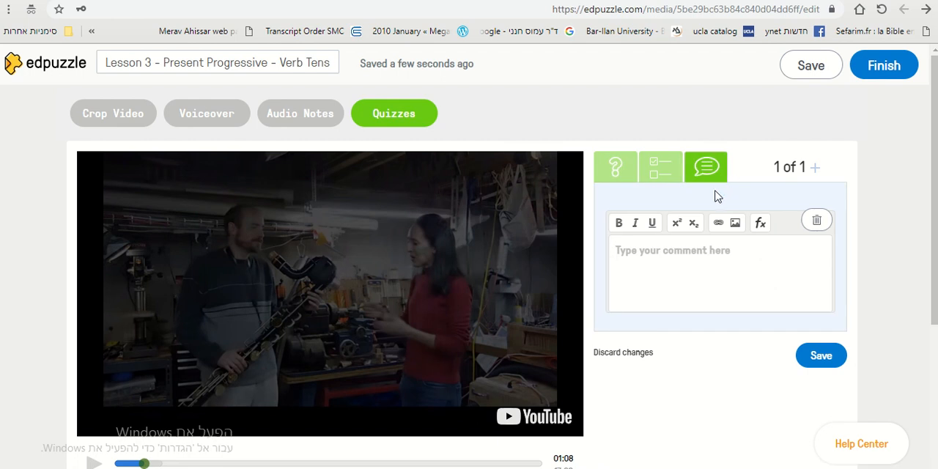
click(665, 177)
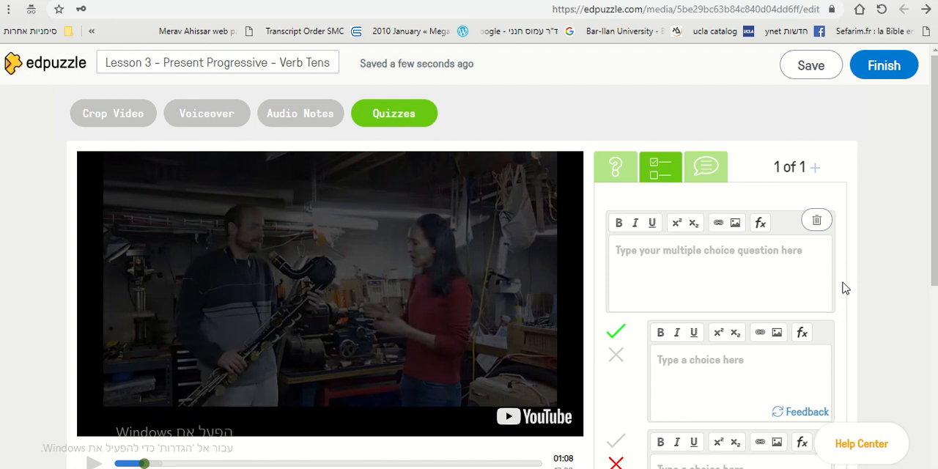
text(What is )
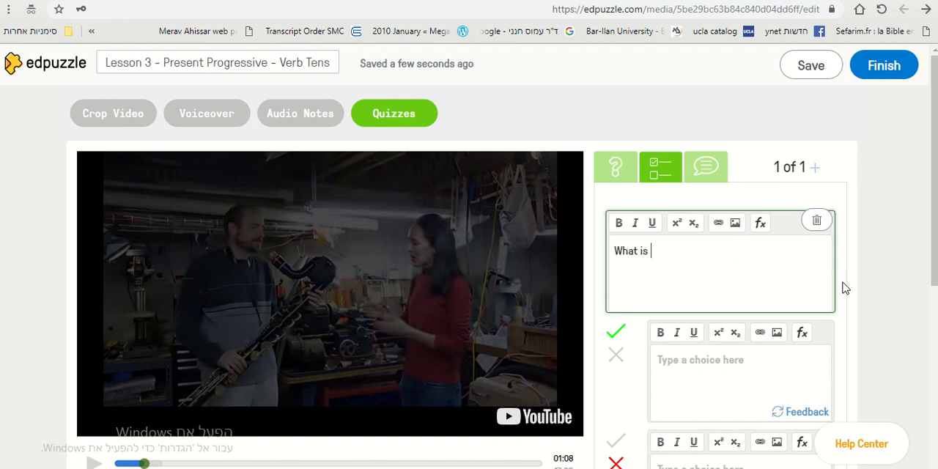
text(unique about this ins)
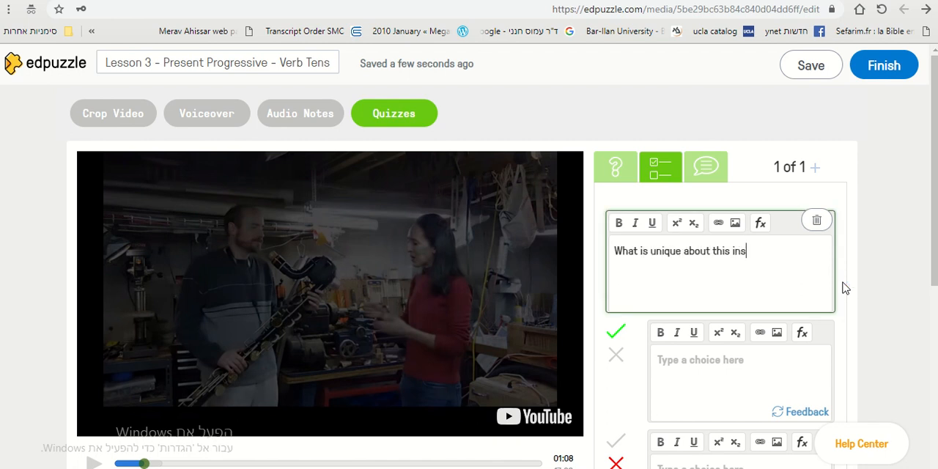
text(trument?)
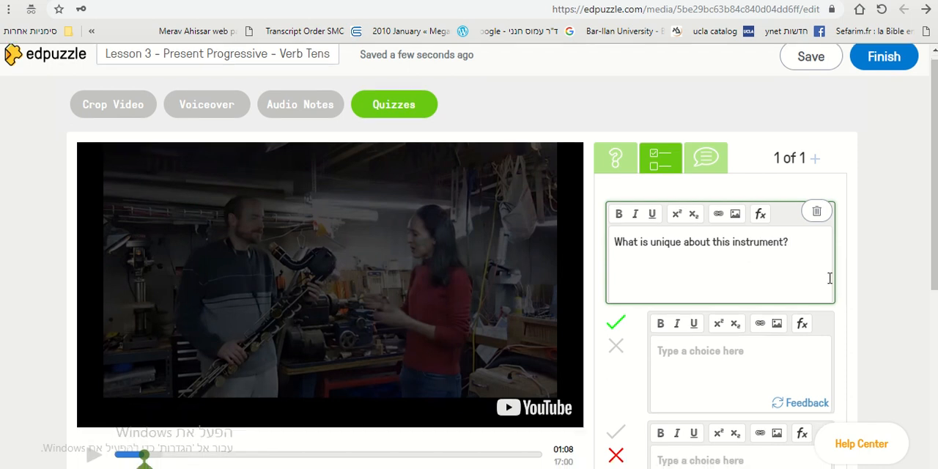
Enter "It is the only one in the world." as the first choice, the one marked correct.
scroll(732, 256, down, 2)
scroll(654, 259, down, 1)
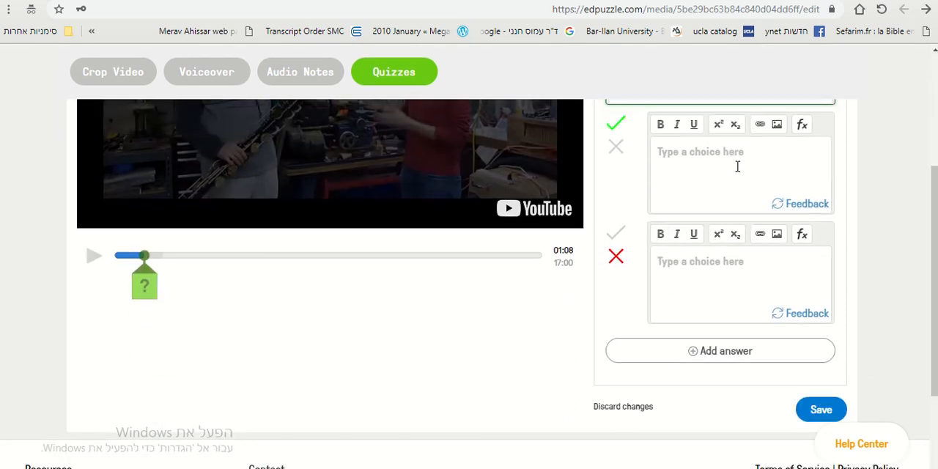
scroll(586, 250, up, 2)
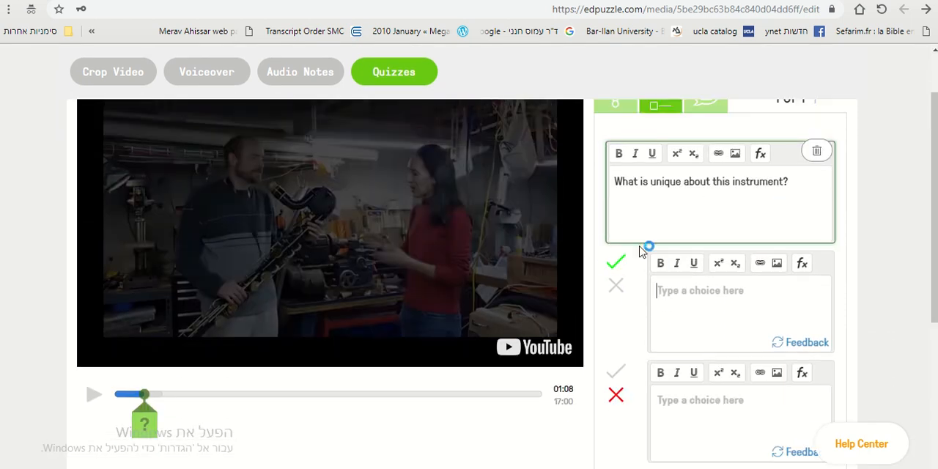
click(744, 309)
text(It is the only one in the w)
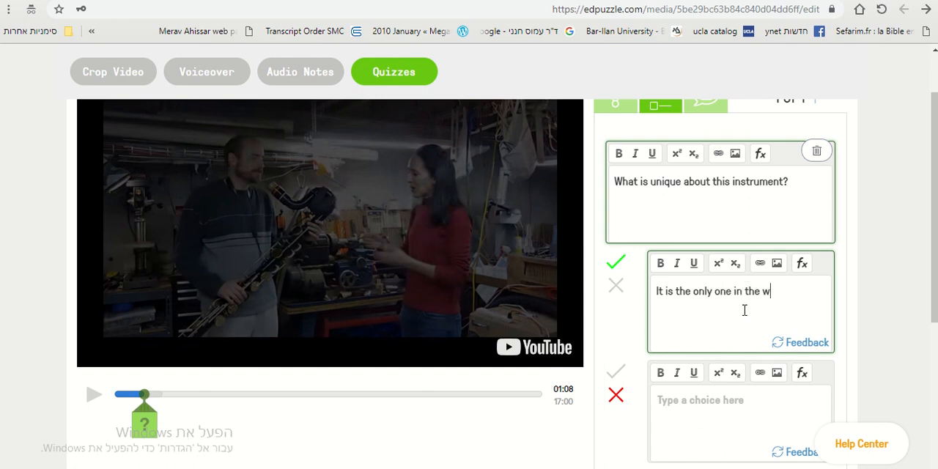
Enter "It is the only black instrument in the world." as the second choice, the one marked wrong.
scroll(749, 300, down, 1)
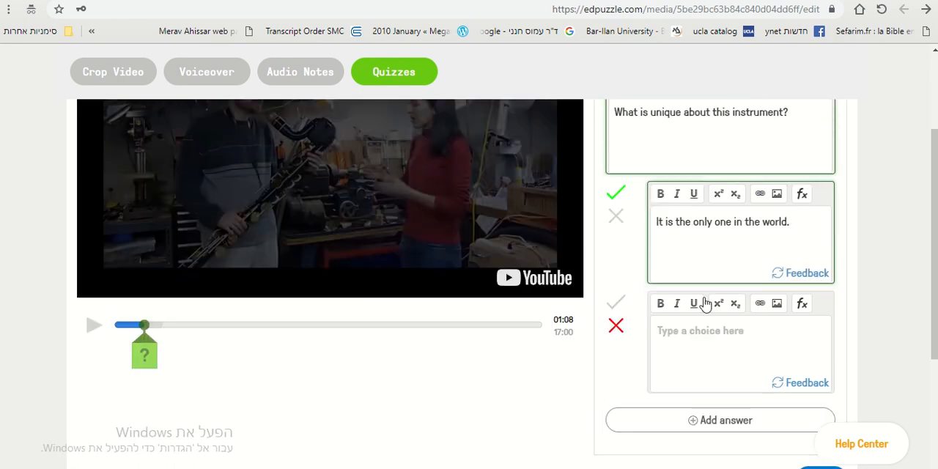
click(708, 338)
text(It is the only black)
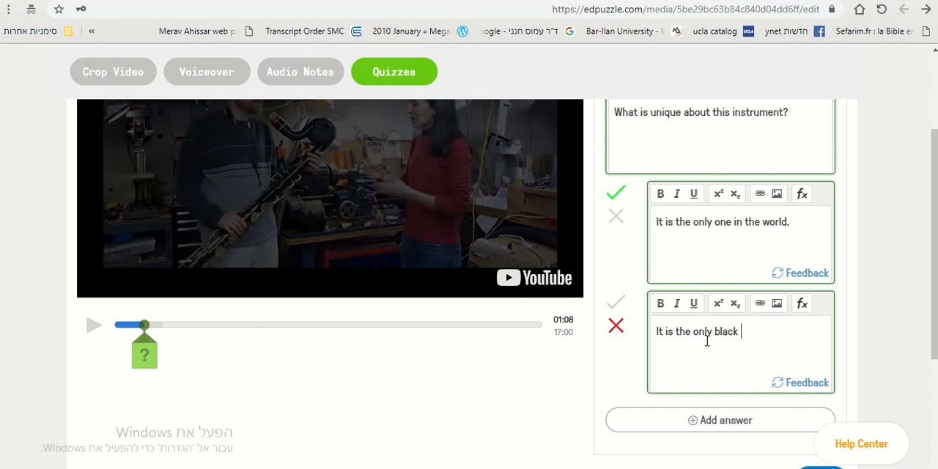
text( instrument in the world.)
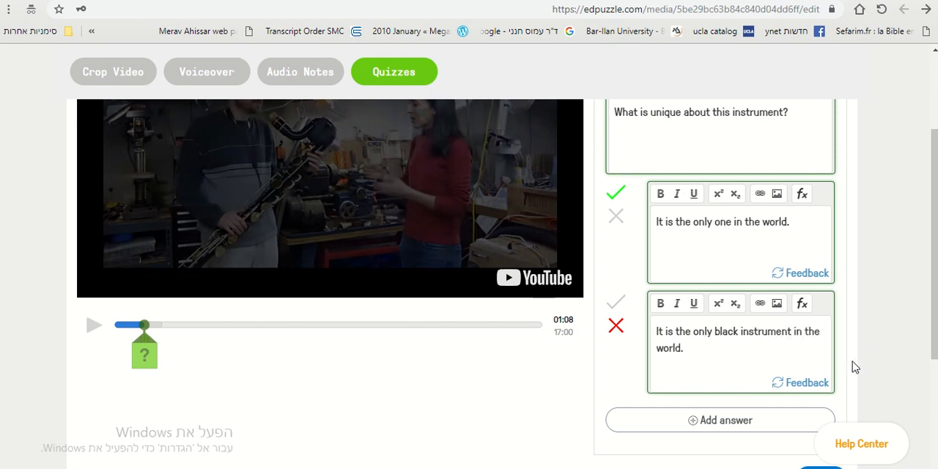
Add an empty third answer choice to the multiple choice question.
scroll(840, 370, up, 1)
scroll(842, 370, down, 1)
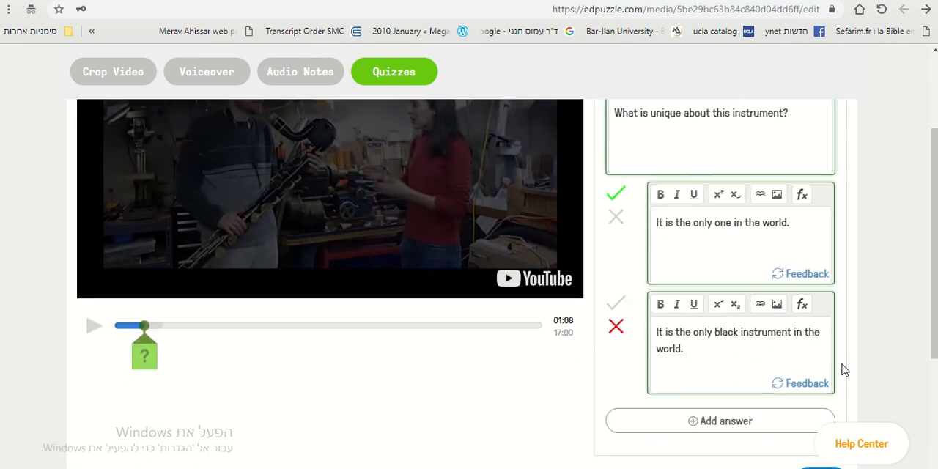
scroll(844, 365, down, 1)
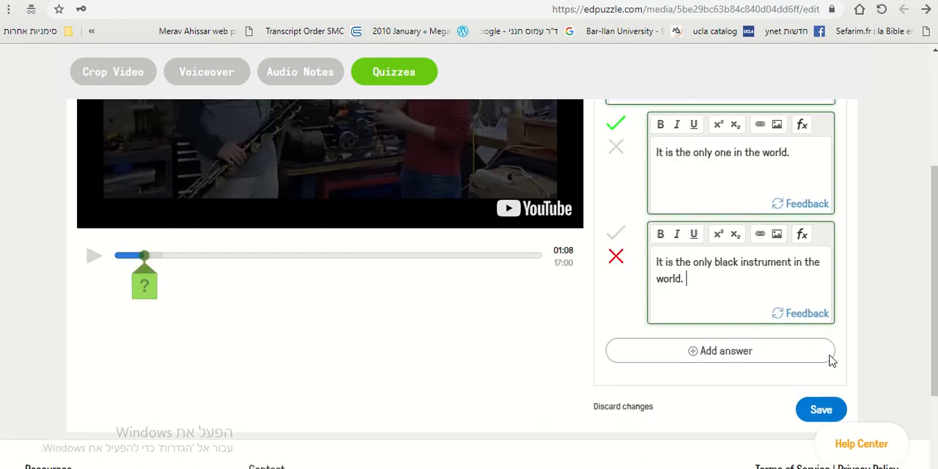
click(744, 359)
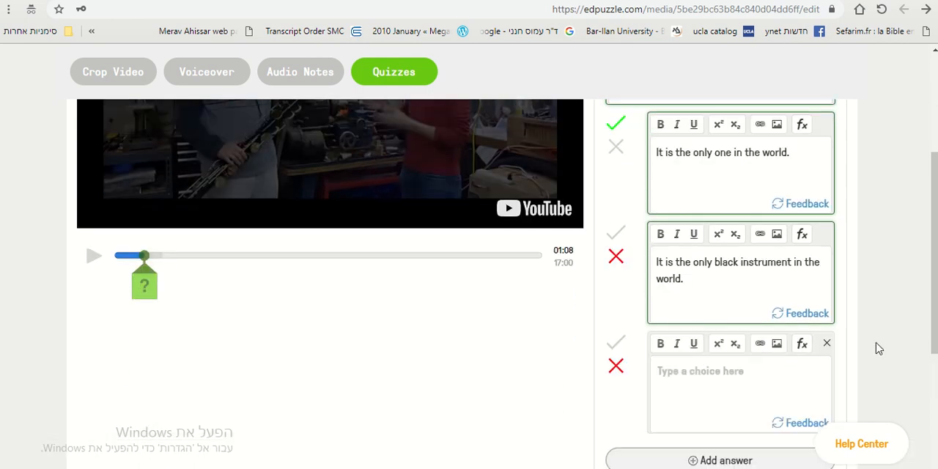
Enter "It is the biggest in the world." as the third choice, leaving it marked wrong.
scroll(861, 364, down, 2)
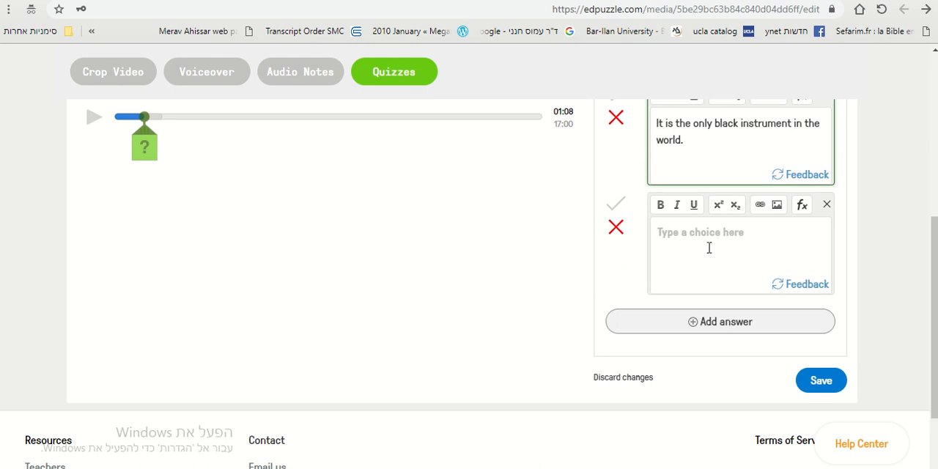
scroll(907, 287, up, 1)
scroll(907, 287, up, 2)
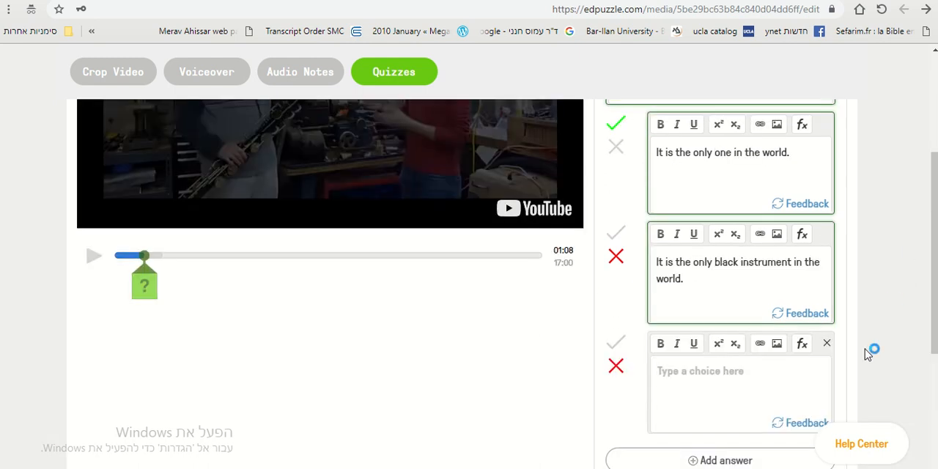
text(It is the bi)
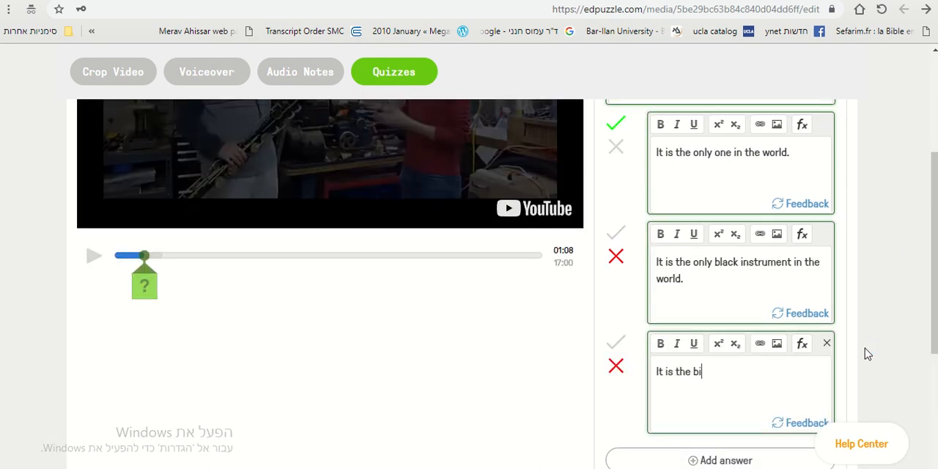
text(ggest in the world.)
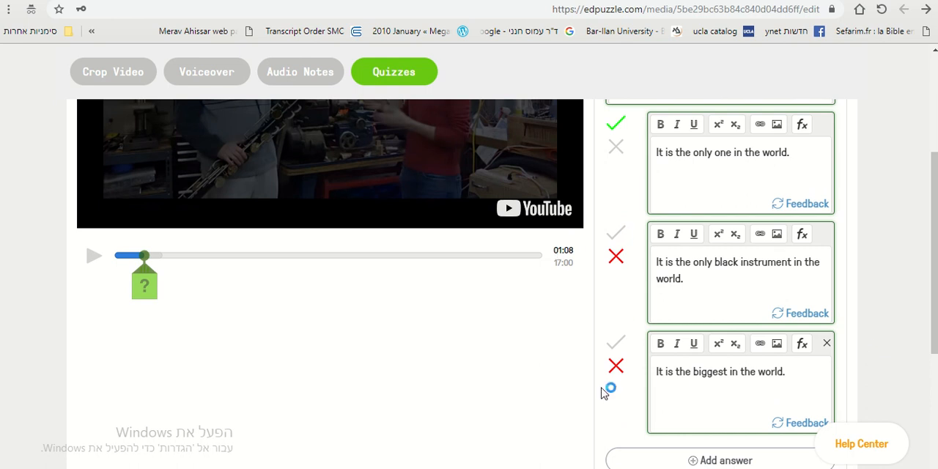
Append "One of a kind." to the first answer choice and save the multiple choice question.
scroll(608, 389, up, 2)
click(794, 291)
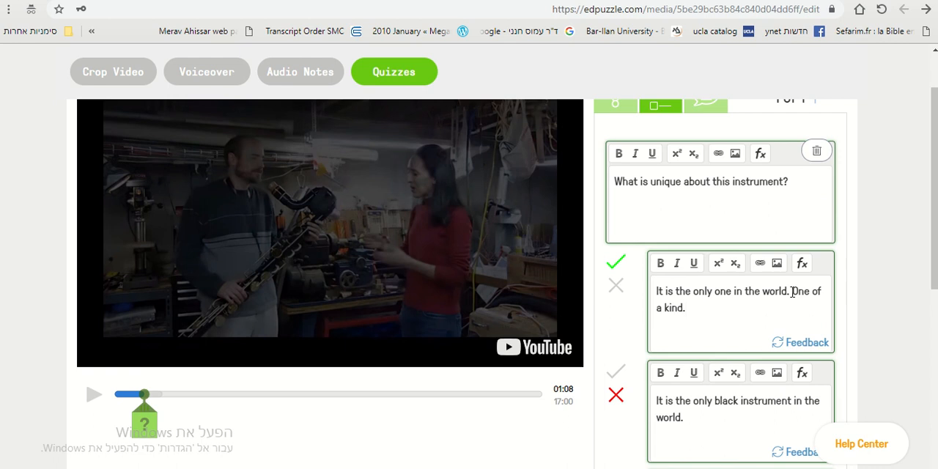
scroll(850, 293, down, 5)
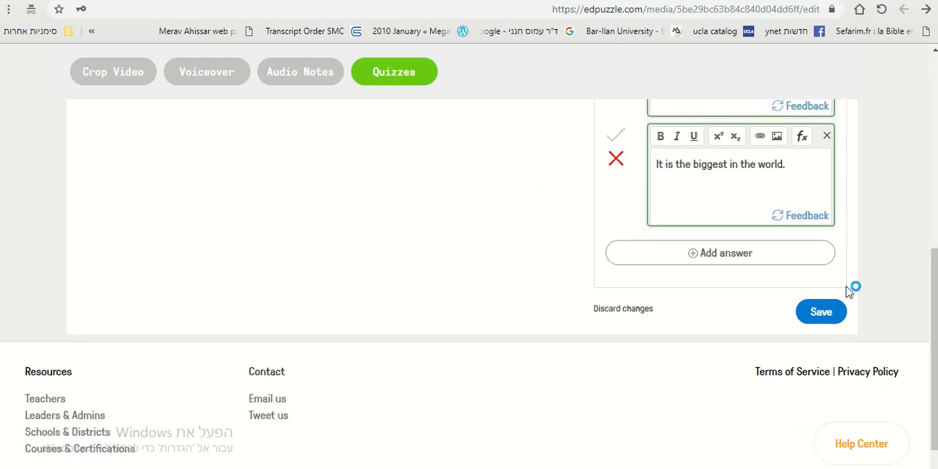
click(845, 311)
scroll(174, 320, up, 4)
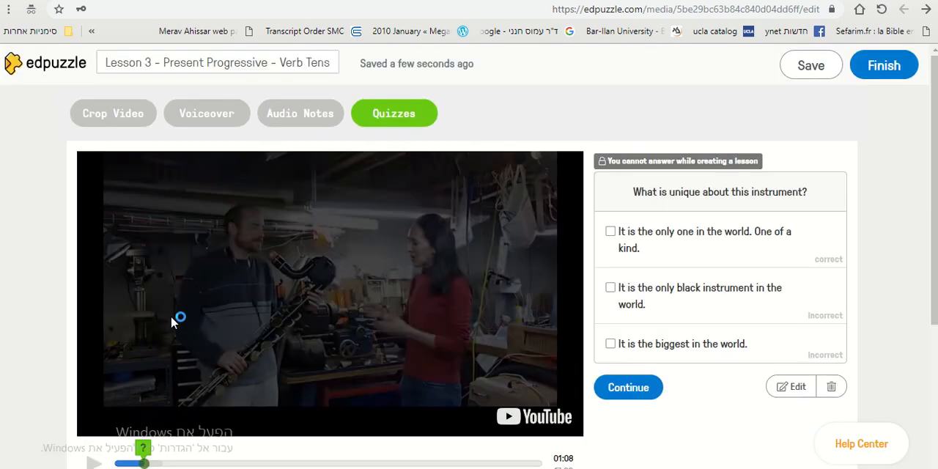
scroll(72, 315, down, 2)
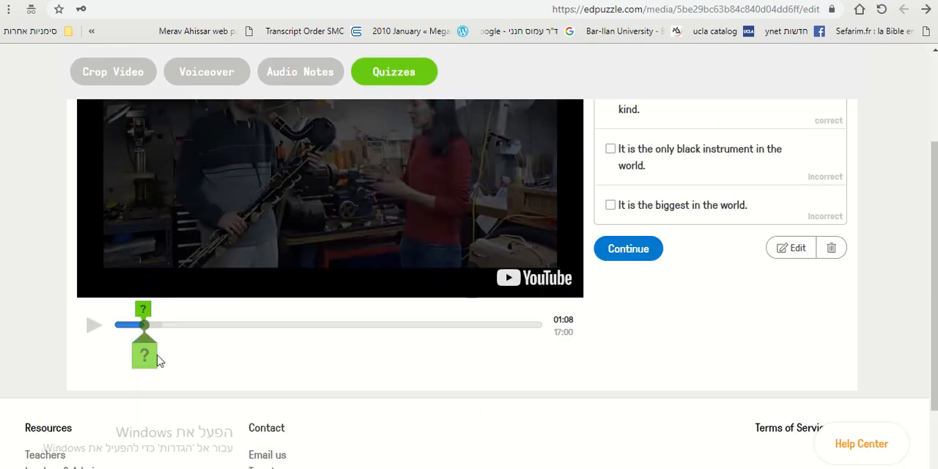
click(131, 324)
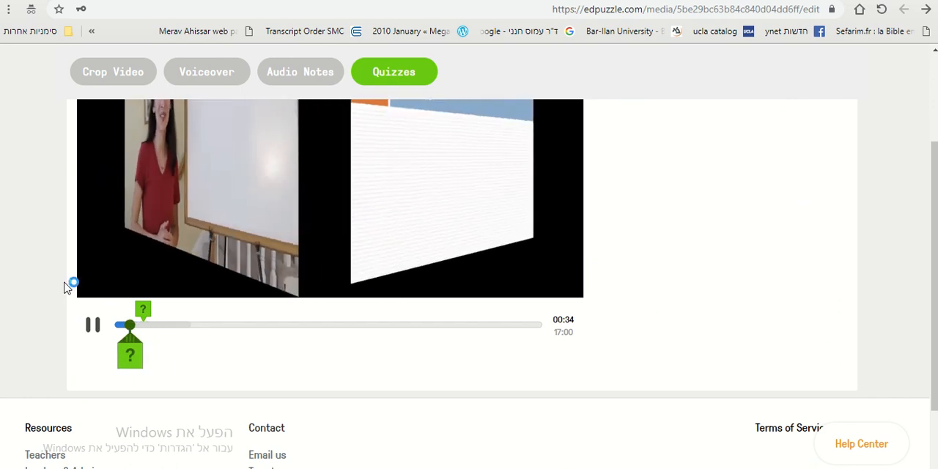
scroll(65, 286, up, 1)
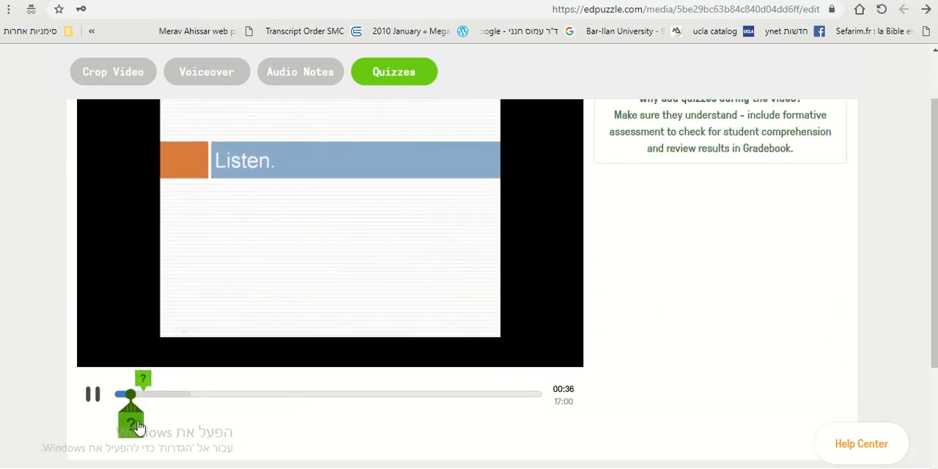
click(132, 421)
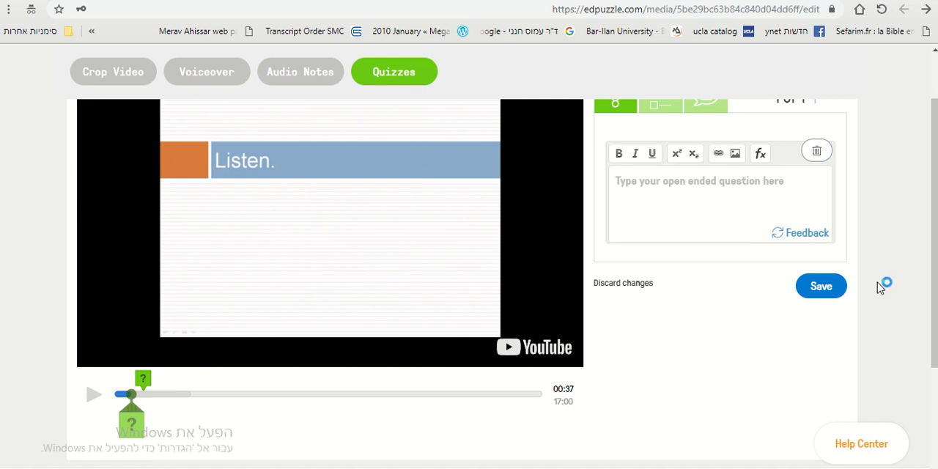
scroll(883, 283, up, 1)
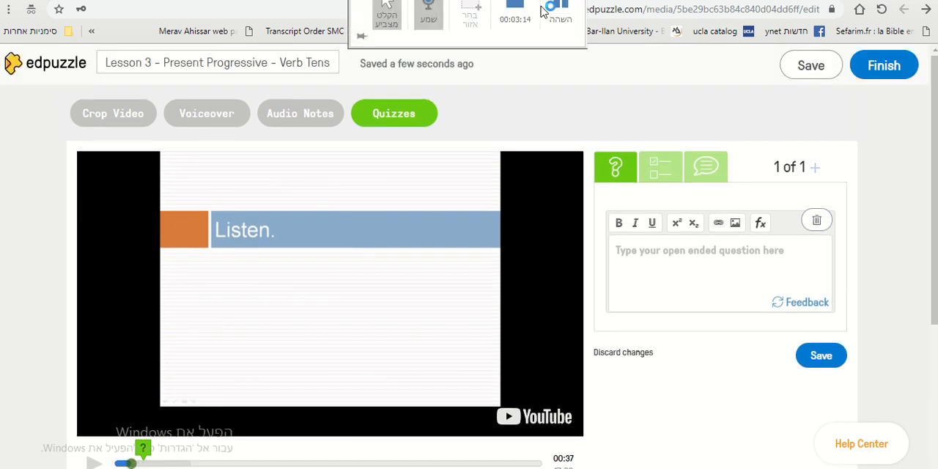
click(545, 9)
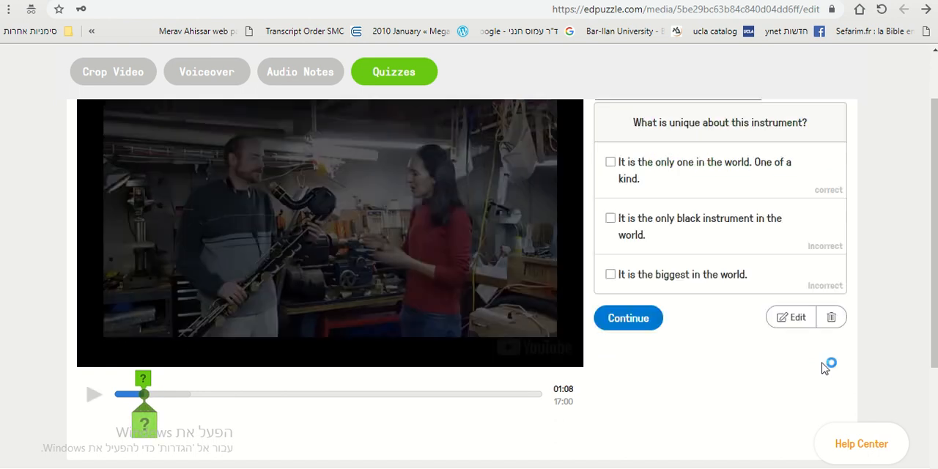
Resume the video past the saved question at 01:08 and finish the lesson to reach its class assignment options.
scroll(875, 300, up, 1)
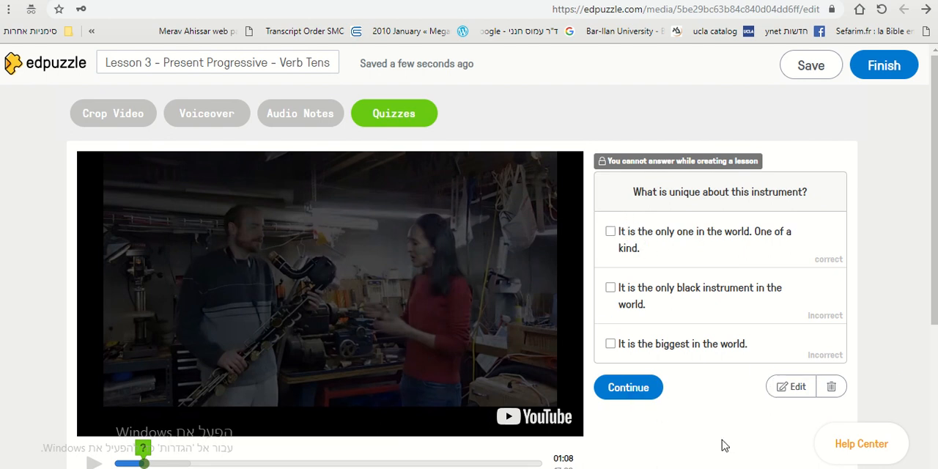
scroll(721, 445, down, 1)
click(649, 321)
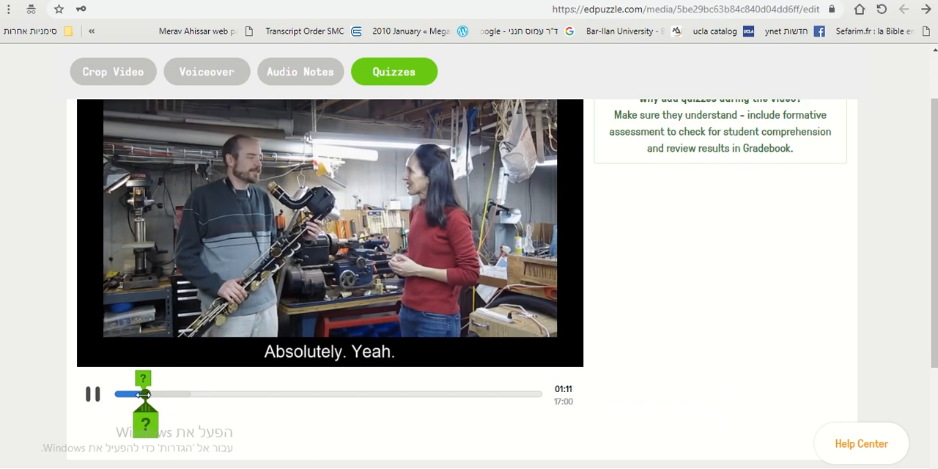
scroll(764, 356, up, 1)
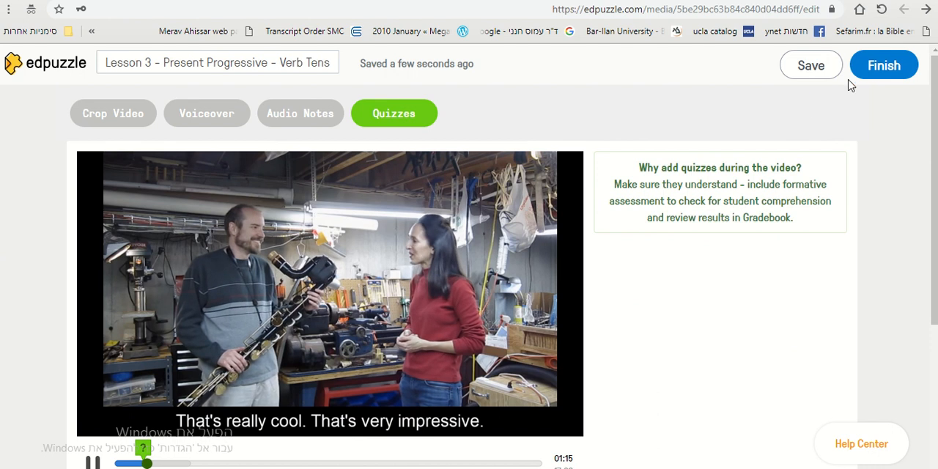
click(883, 66)
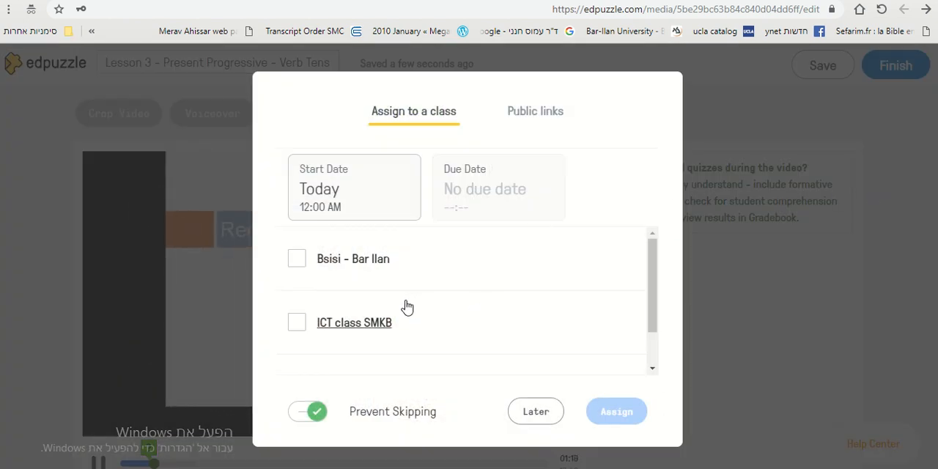
Add a new class named "TEST" and assign the lesson to it.
scroll(407, 306, down, 1)
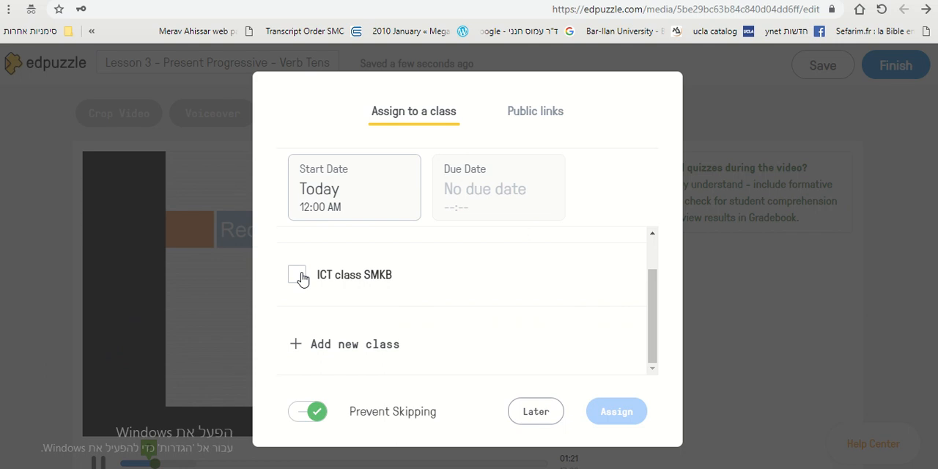
click(336, 346)
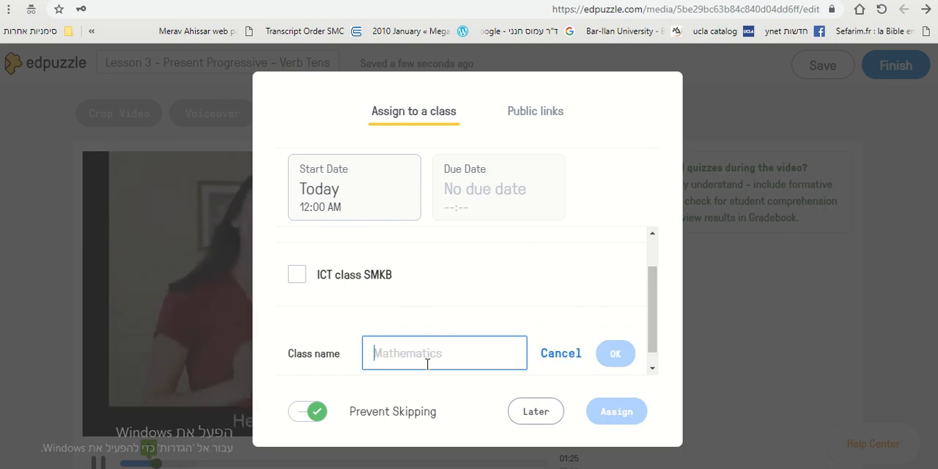
text(h)
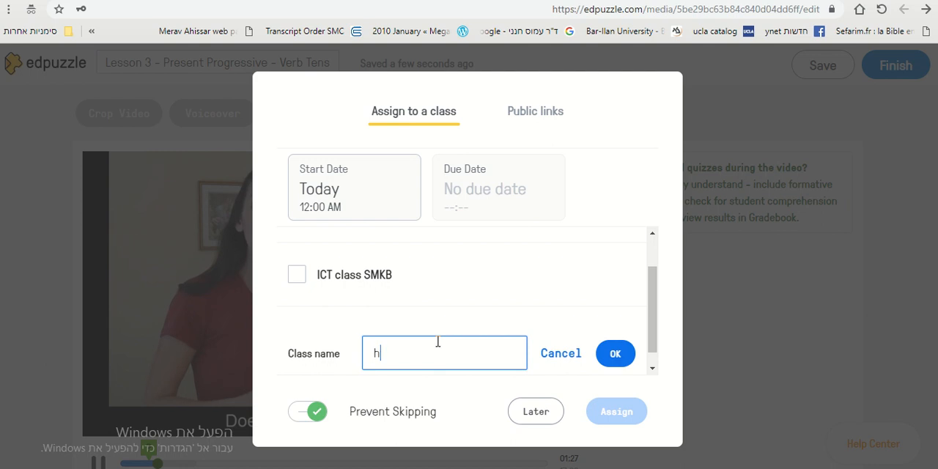
key(BackSpace)
text(יא4)
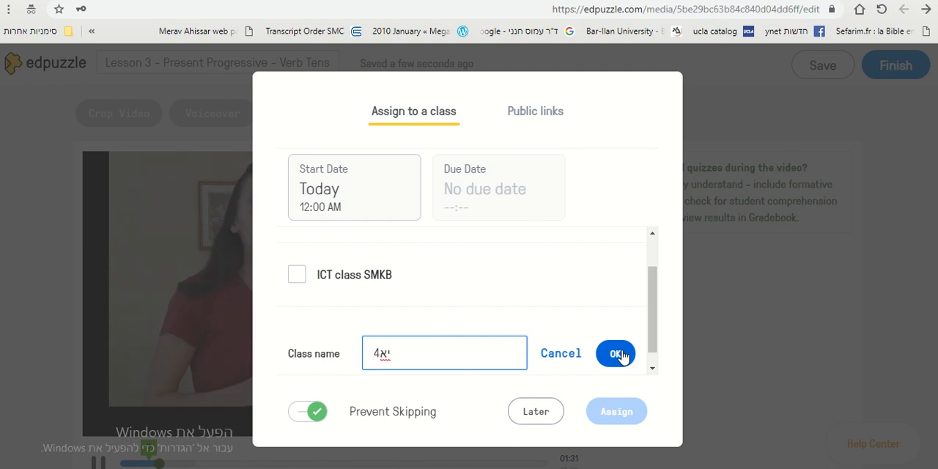
mouse_move(387, 3)
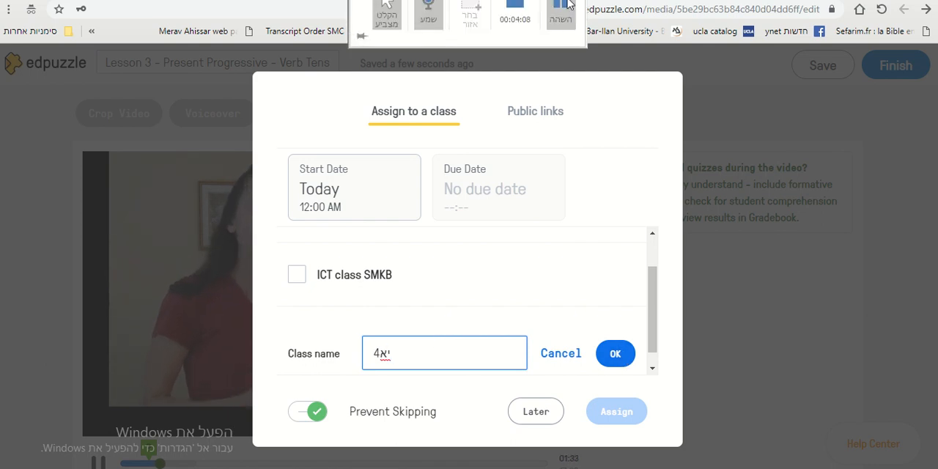
key(Return)
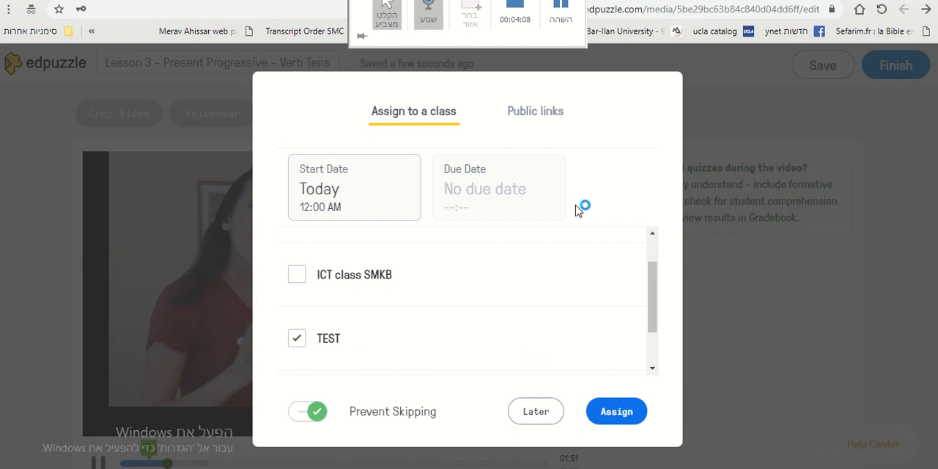
click(616, 421)
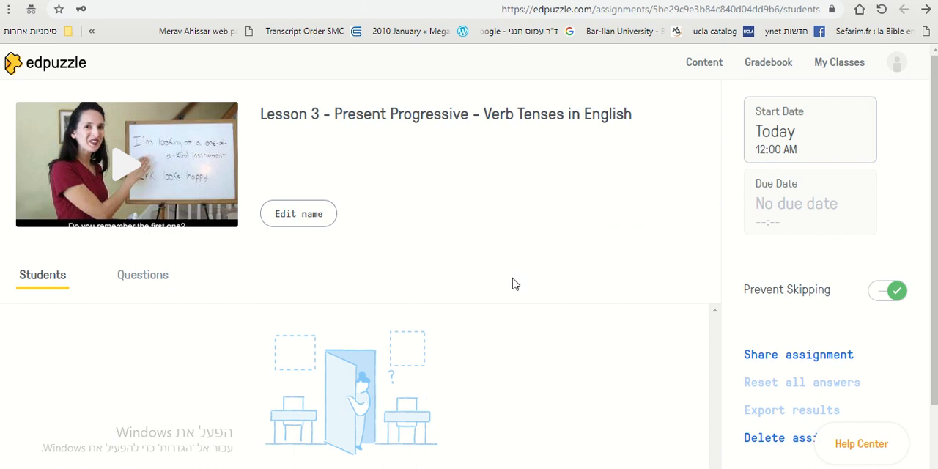
Open the sharing options of the new assignment and copy its public link.
scroll(517, 281, down, 1)
scroll(518, 281, up, 1)
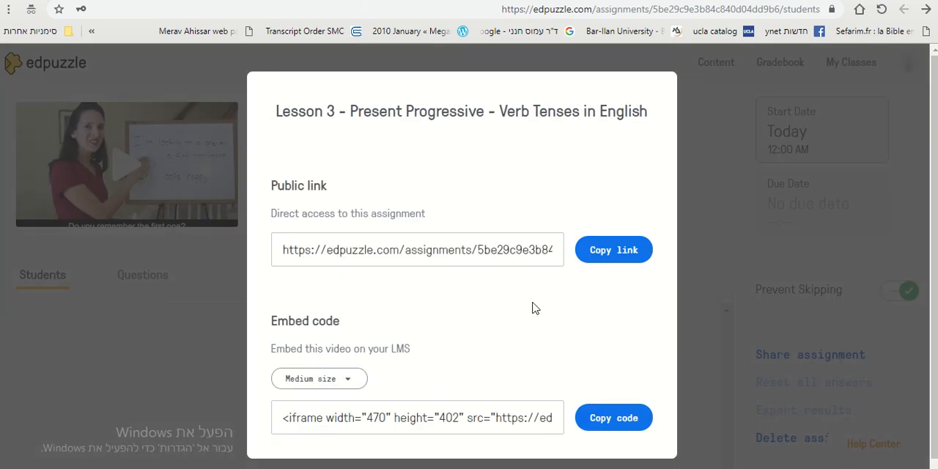
click(437, 247)
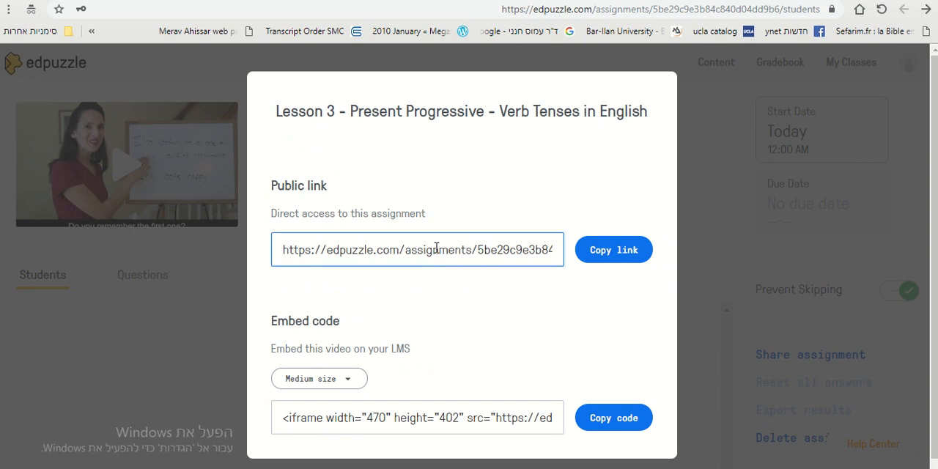
click(589, 250)
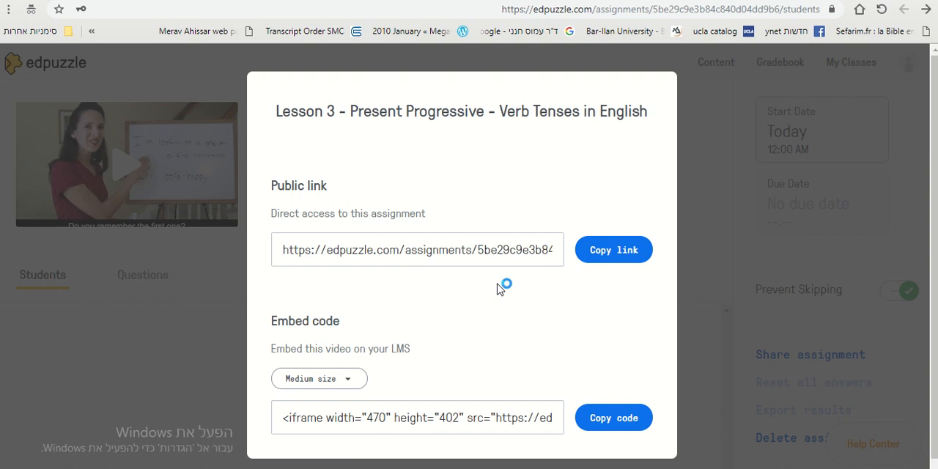
mouse_move(386, 3)
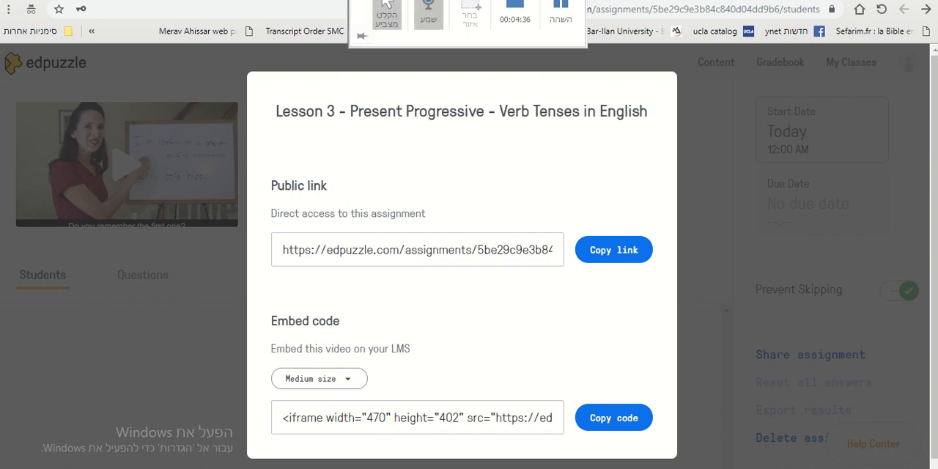